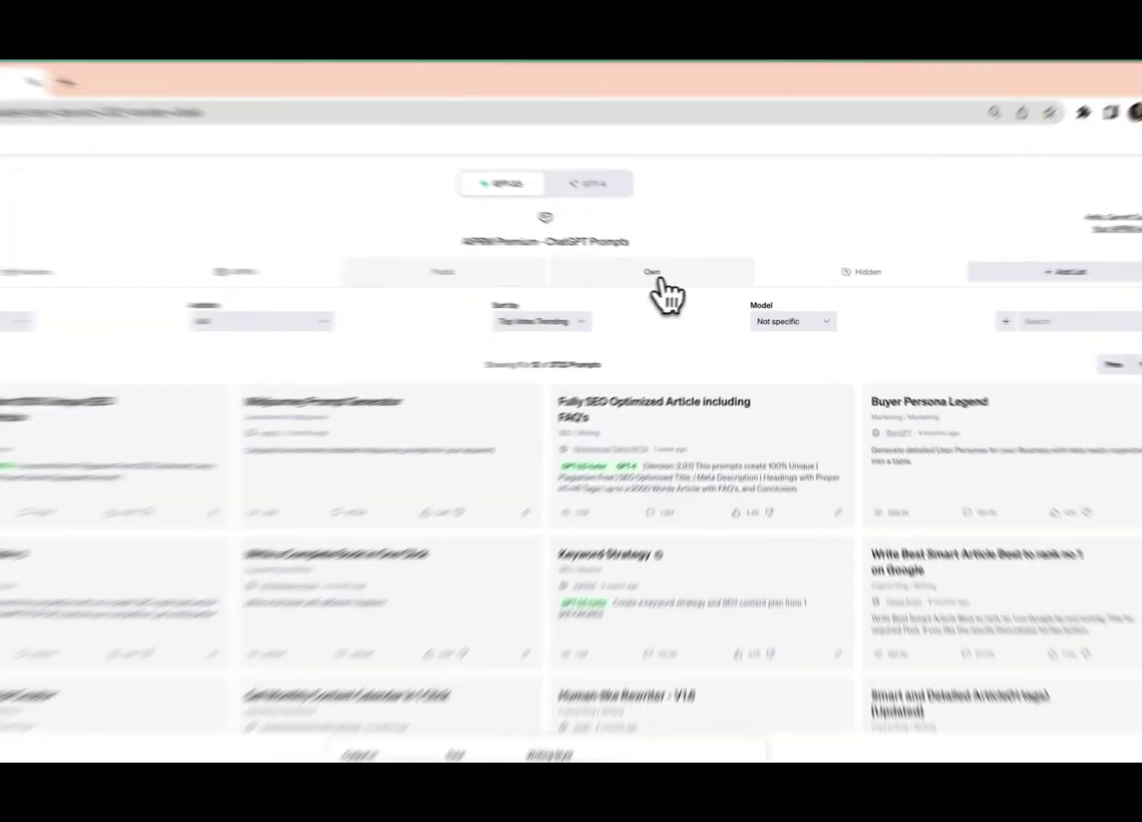
Step: Switch the AIPRM prompt panel to the Own tab to list your eight saved prompts
left_click(694, 282)
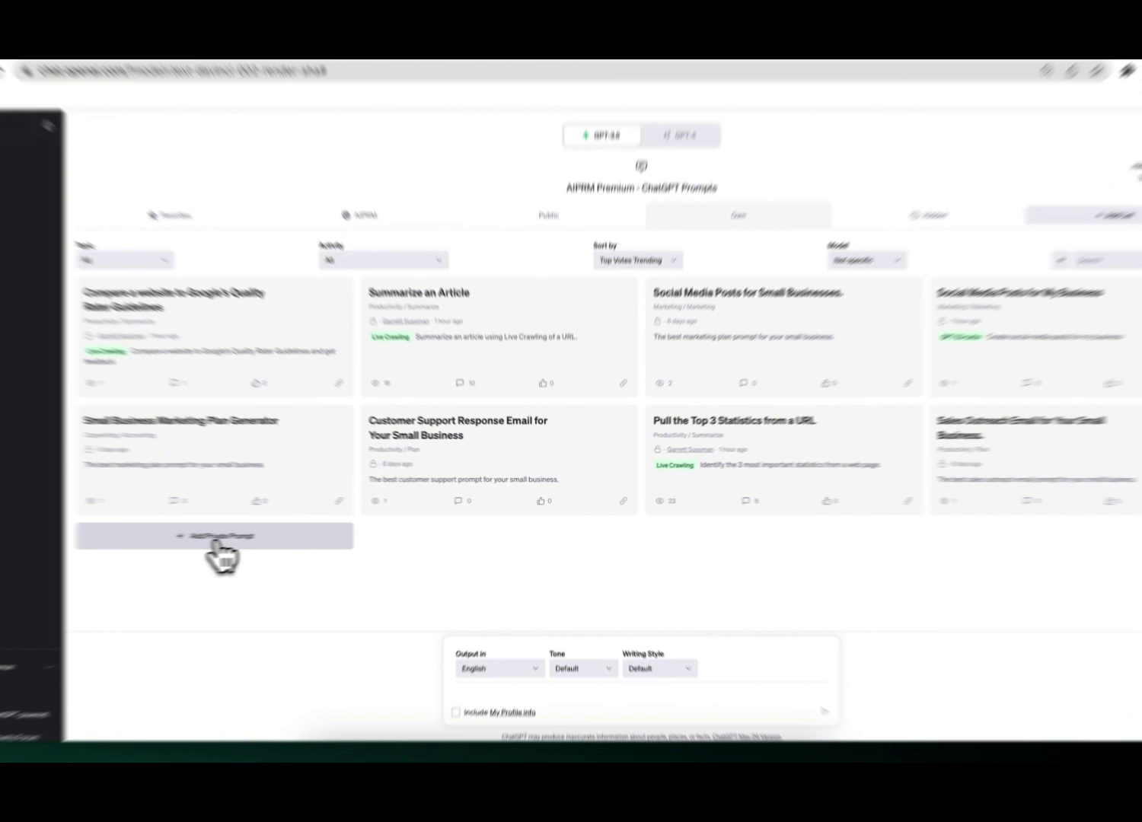
Step: Start a new private prompt with Add Private Prompt to get a blank template form
left_click(298, 531)
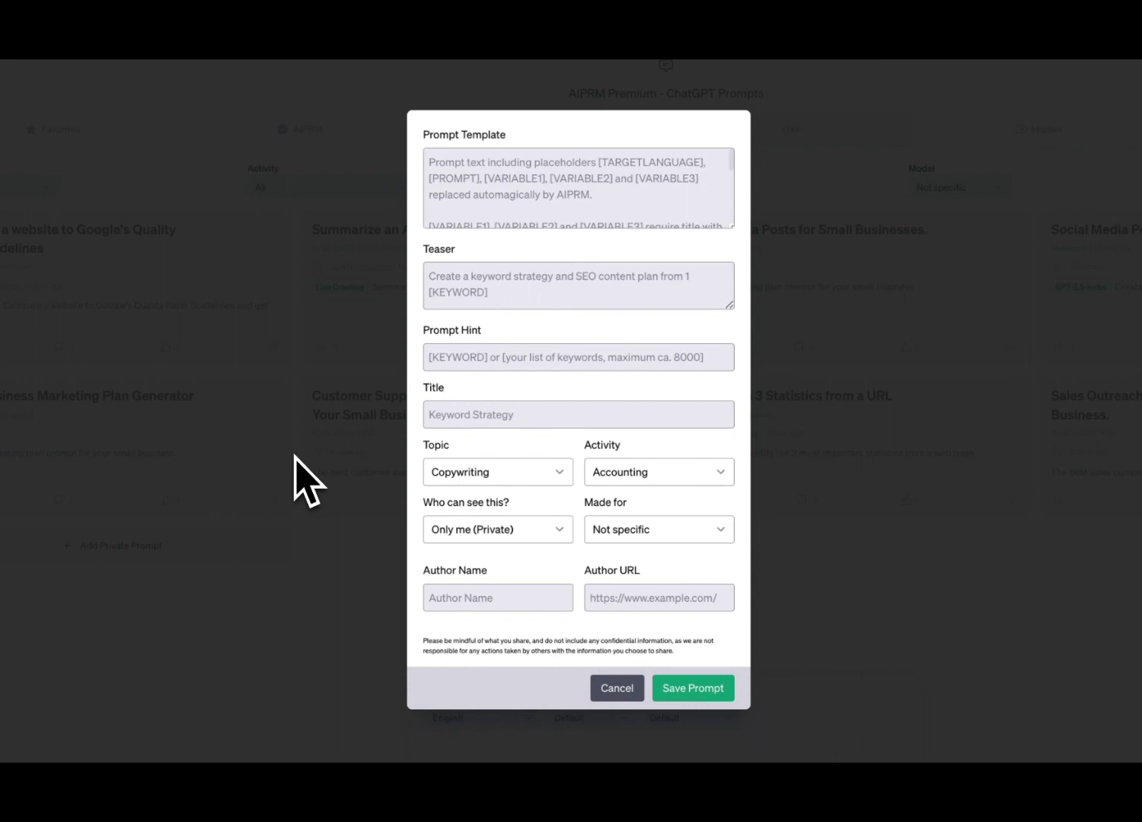
mouse_move(510, 219)
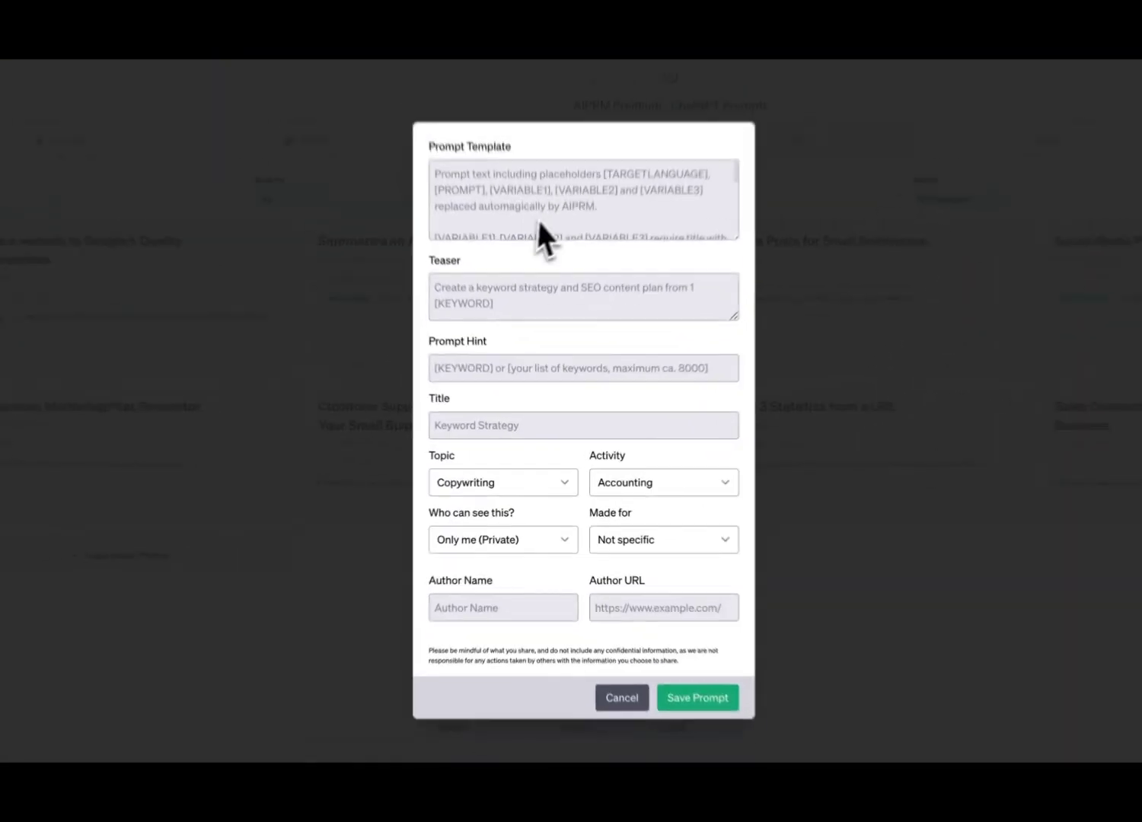
Step: Paste the marketer persona, Hedge Your Bets business paragraph and Facebook-post instructions into a taller template box
left_click(546, 177)
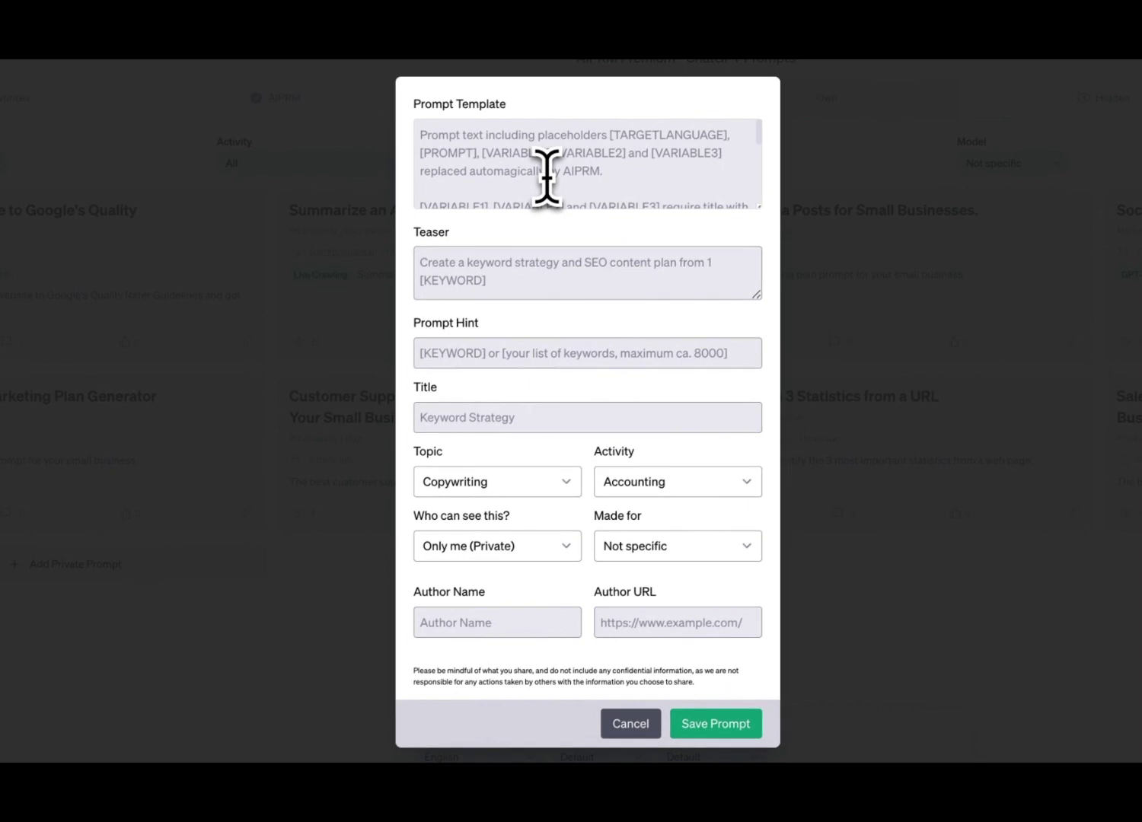
type("Act as an expert social media marketer.")
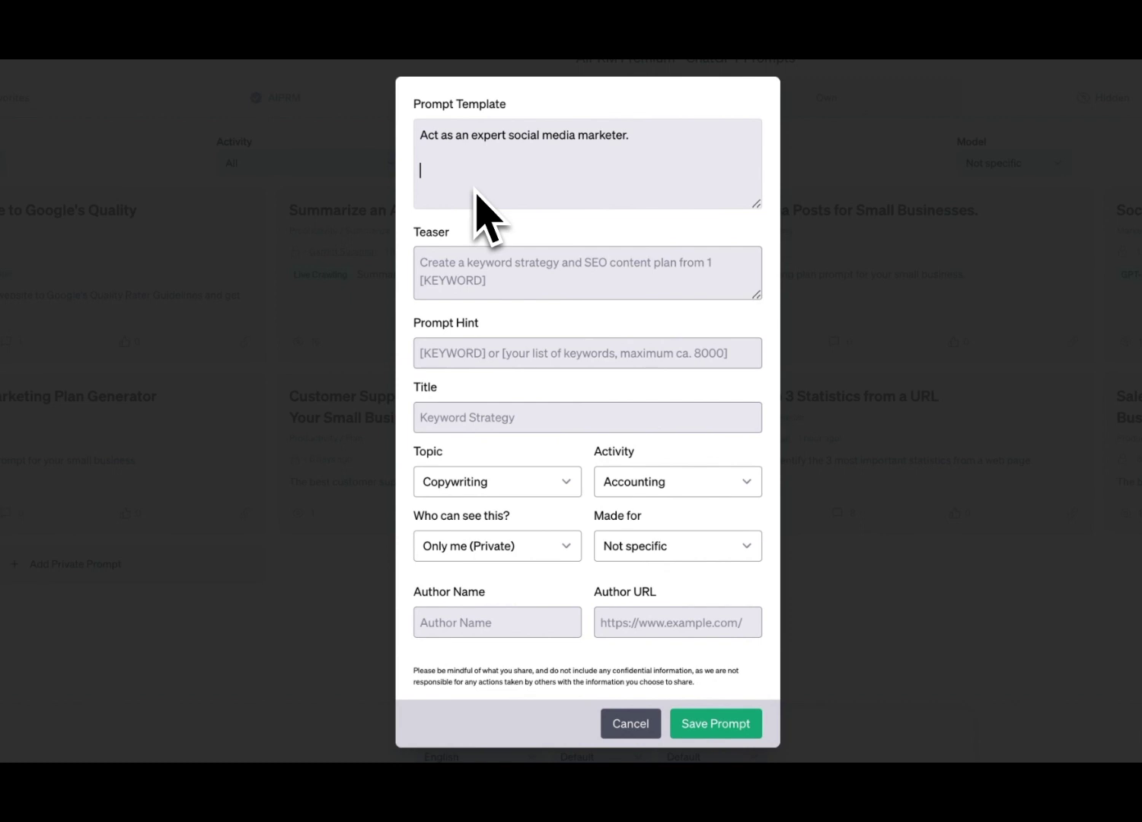
type("My business, Hedge Your Bets, offers landscaping services. I can cut your front yard or your backyard. I also can plant flowers, bushes, and trees. I'm located in Northern Virginia.")
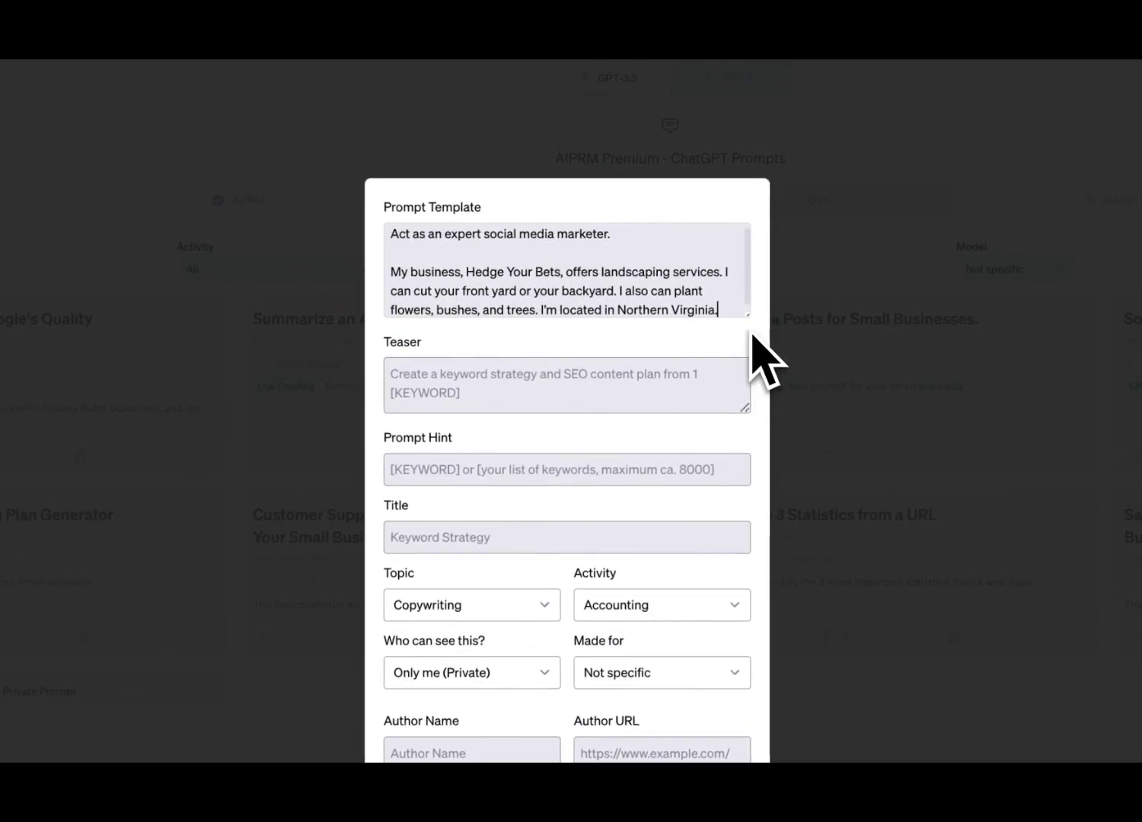
left_click_drag(751, 320, 734, 419)
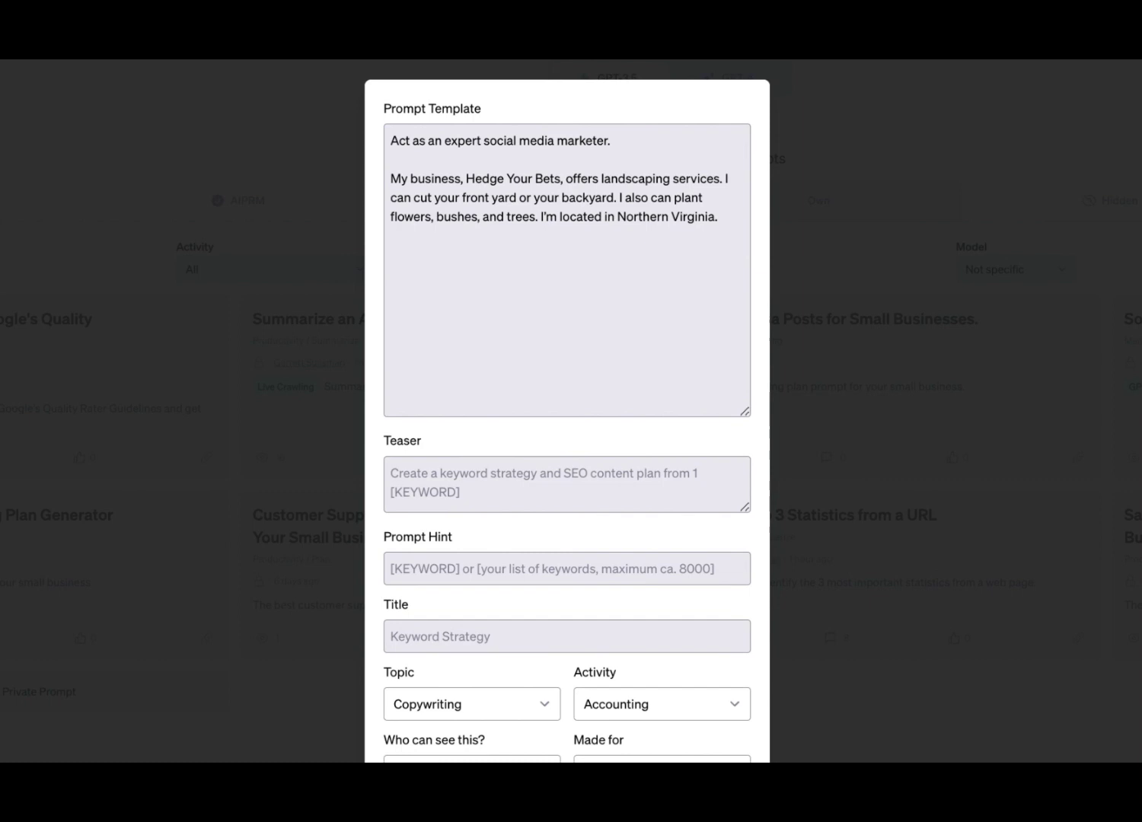
key("Return")
key("ctrl+v")
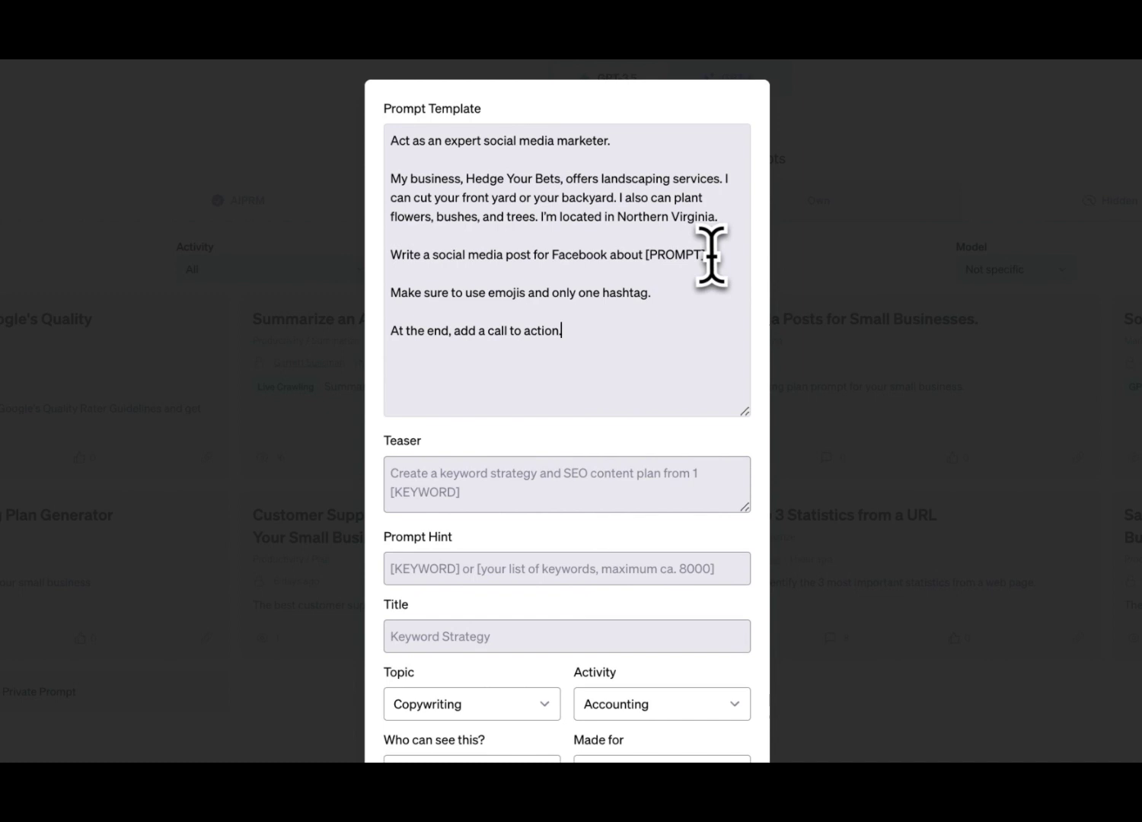
left_click_drag(706, 256, 644, 251)
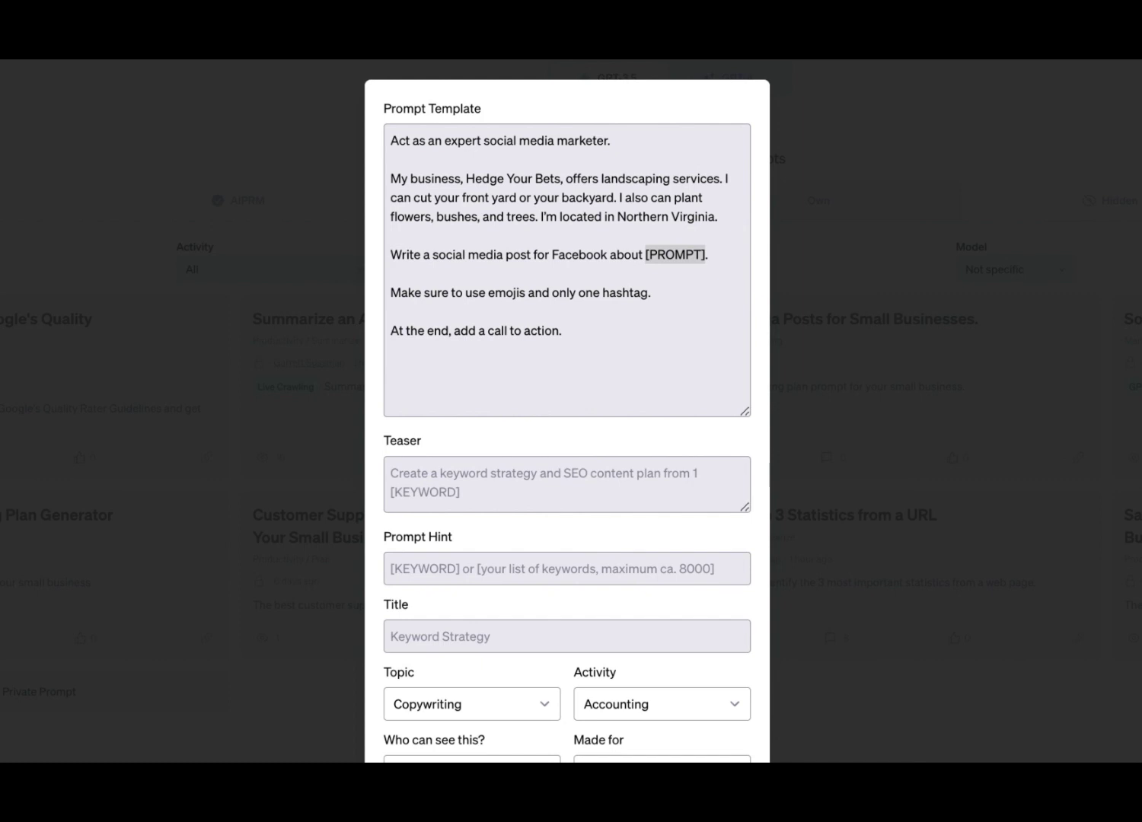
Step: Append the front-yard garden example post, with line breaks after 'Example:' and before 'Contact us'
left_click(475, 383)
key("Return")
key("Return")
type("Example:Have you ever wanted to plant a garden in your front yard?  You need to understand what flowers best compliment your house. Colors and flower bed size can make a massive impact. Contact us for a consultation today.")
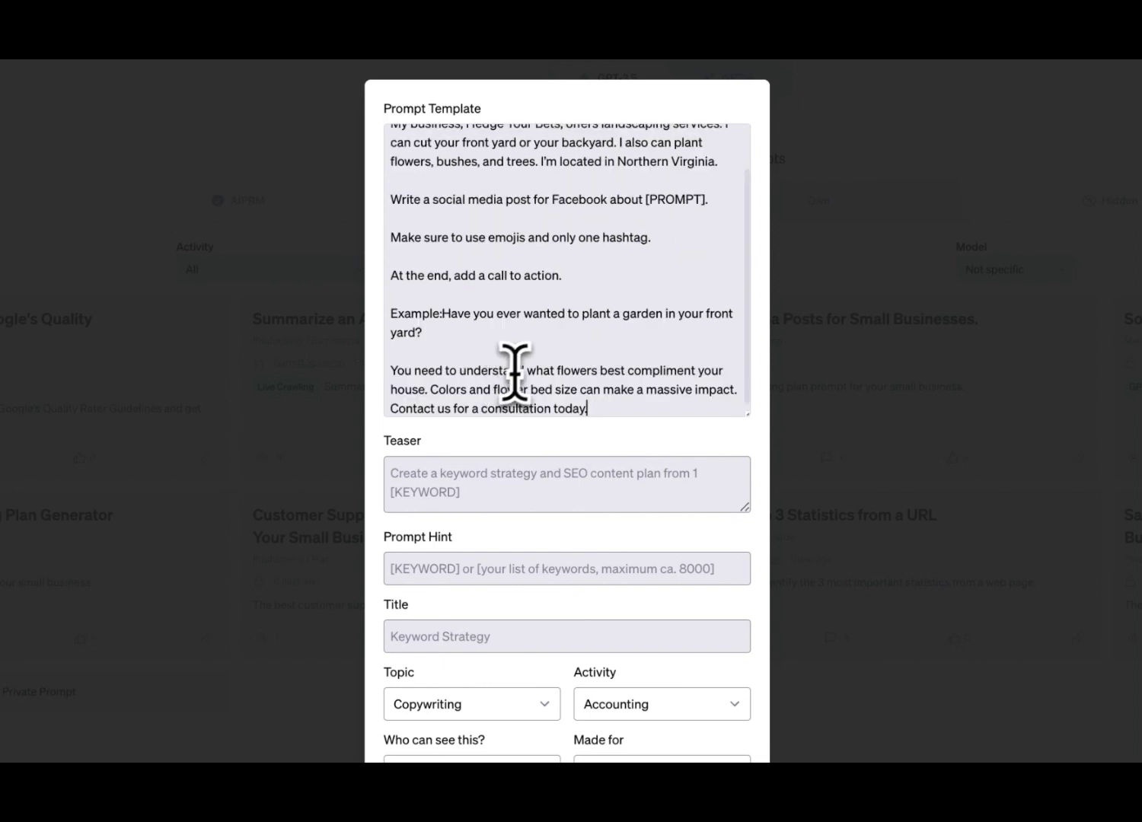
left_click(442, 313)
key("Return")
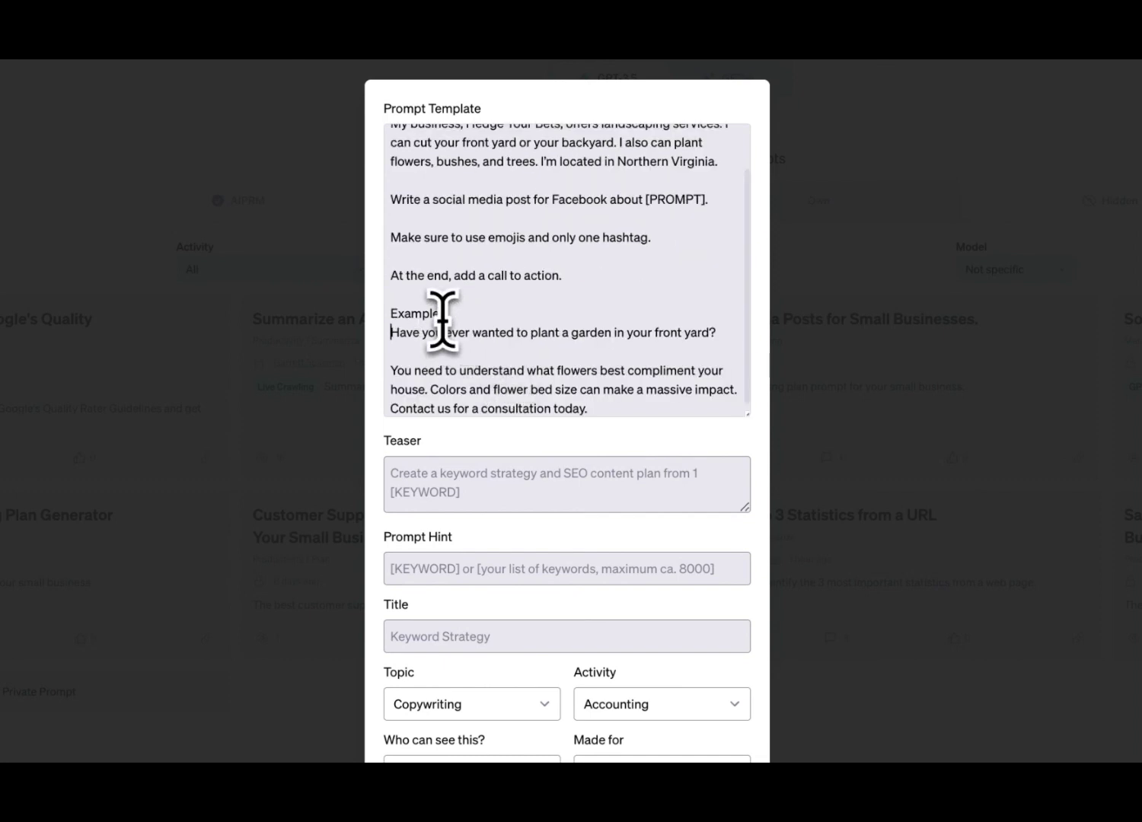
key("Return")
scroll(487, 324, "down", 1)
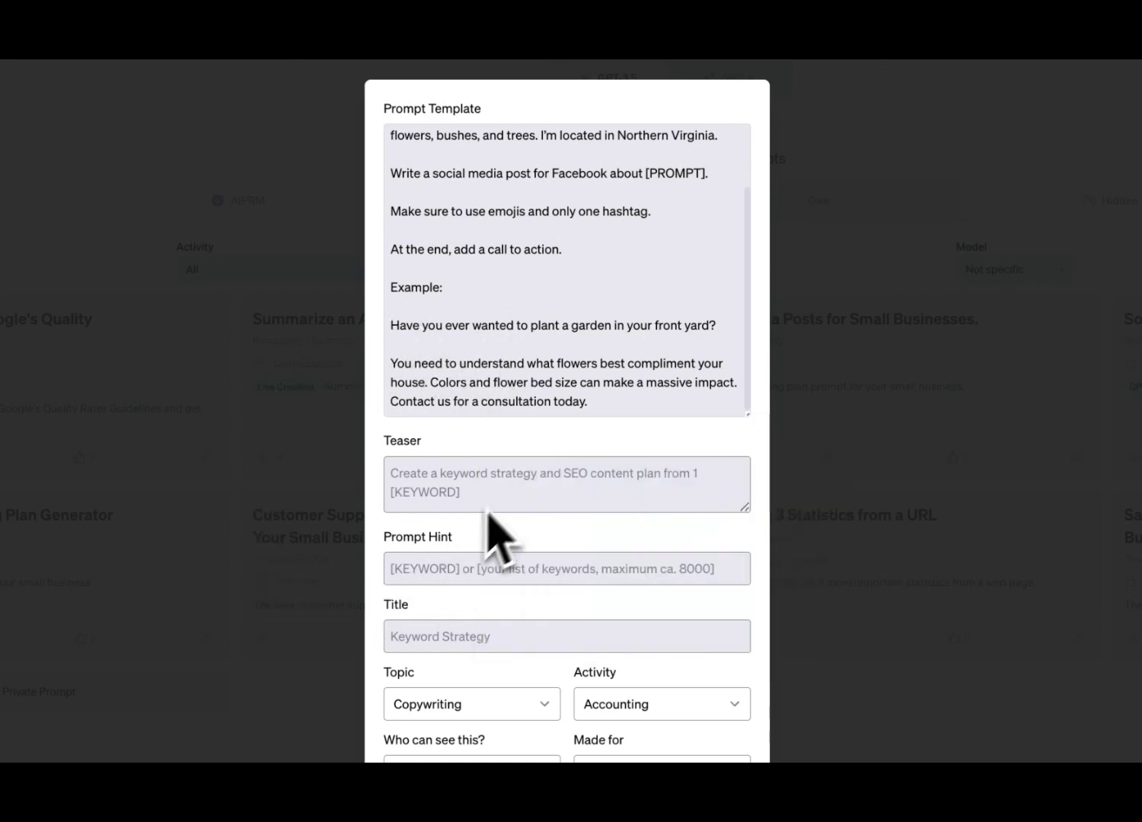
left_click(390, 400)
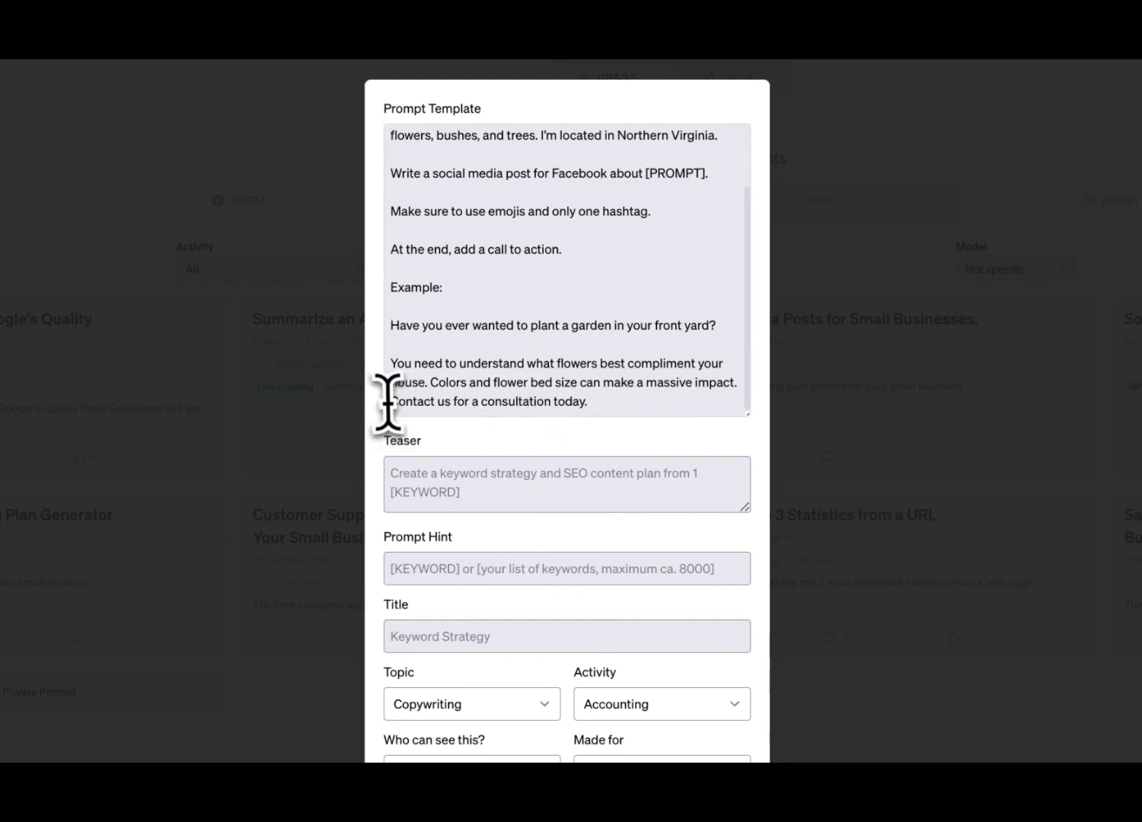
key("Return")
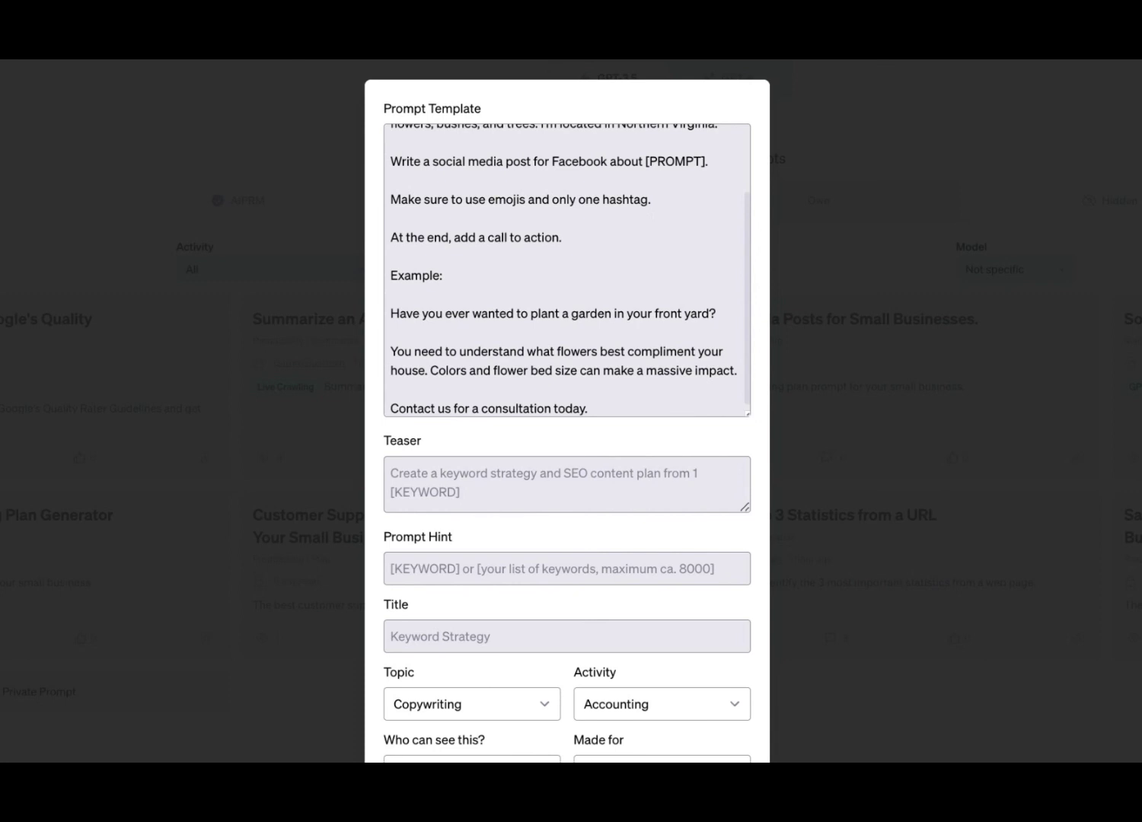
Step: Paste a teaser describing the Facebook post prompt
left_click(408, 488)
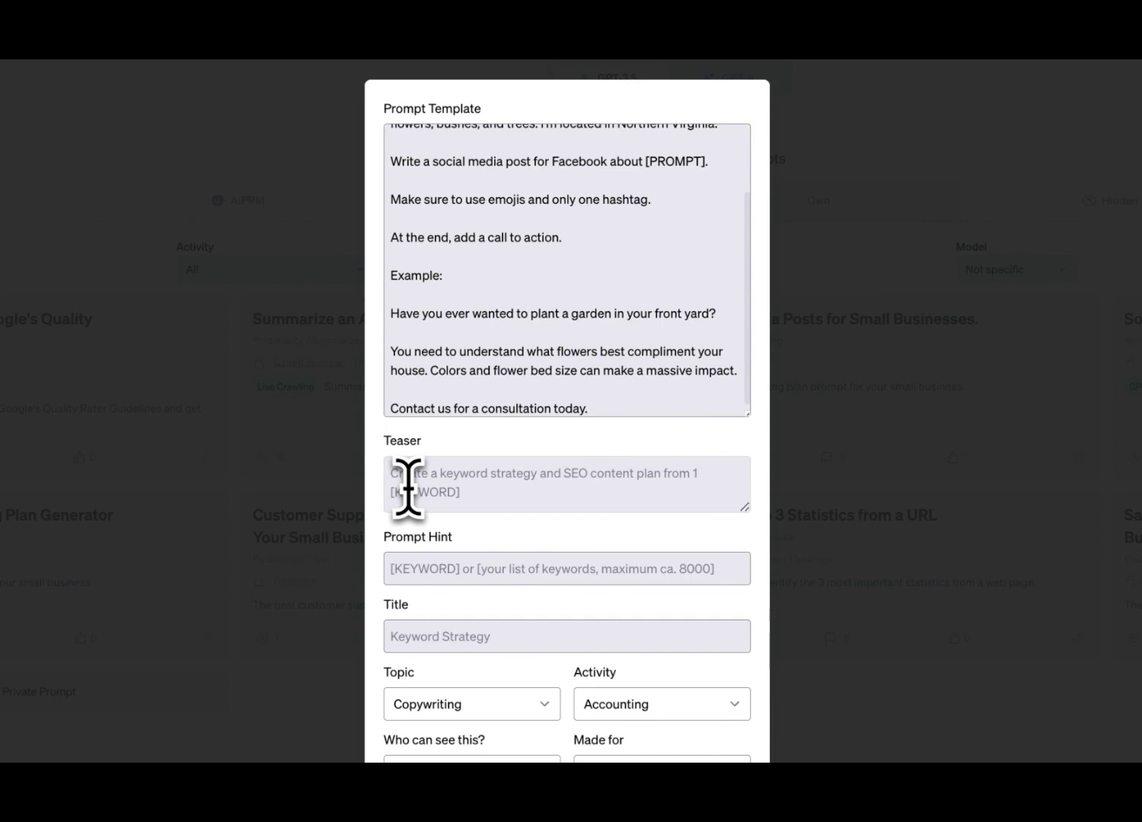
type("Choose the topic for the Facebook Post and generate the perfect content for our Facebook Page.")
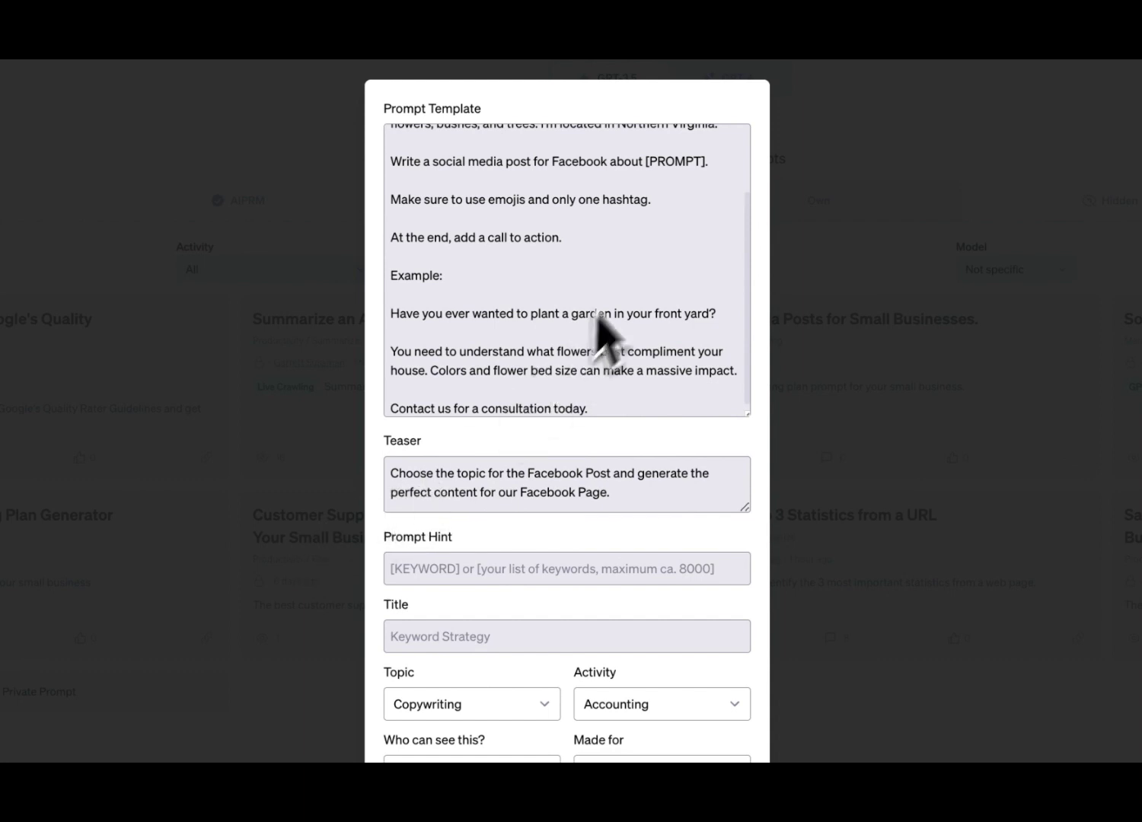
left_click_drag(707, 161, 639, 161)
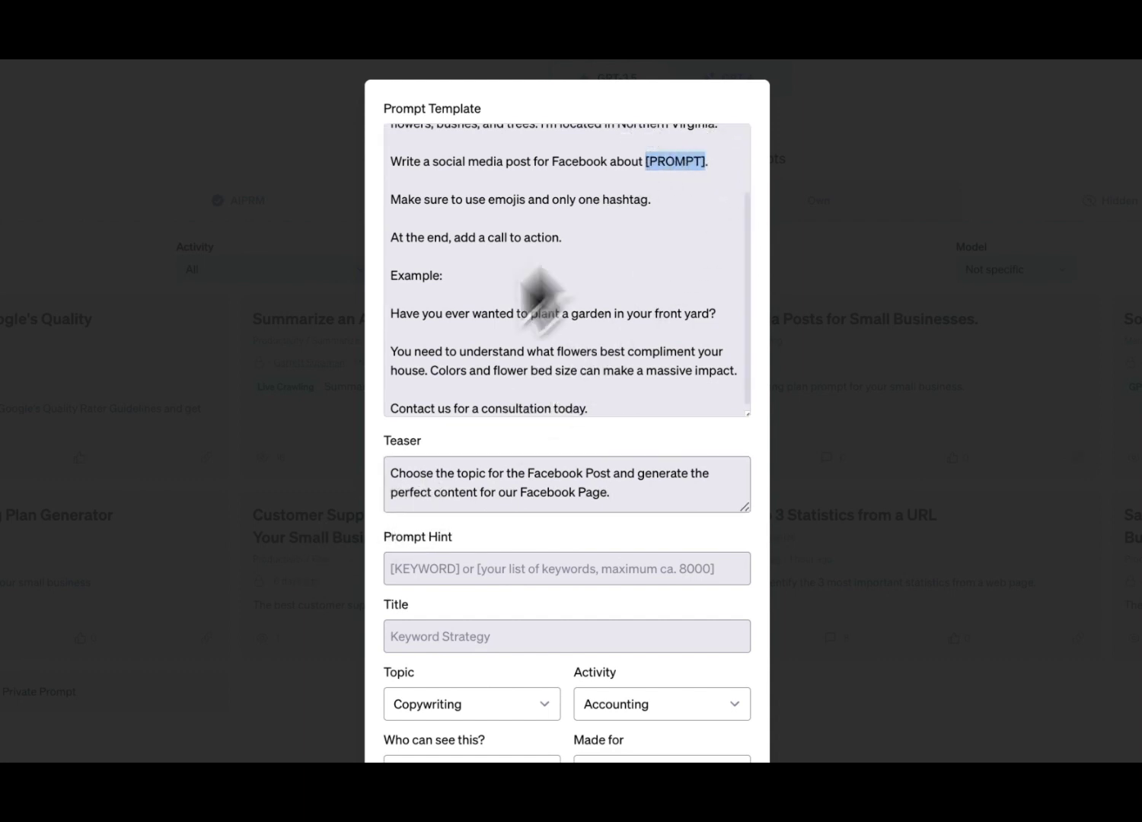
Step: Set the hint to [Facebook Post Topic] and the title to 'Write a Facebook Post for Hedge Your Bets'
left_click(395, 565)
type("[Facebook Post Topic]")
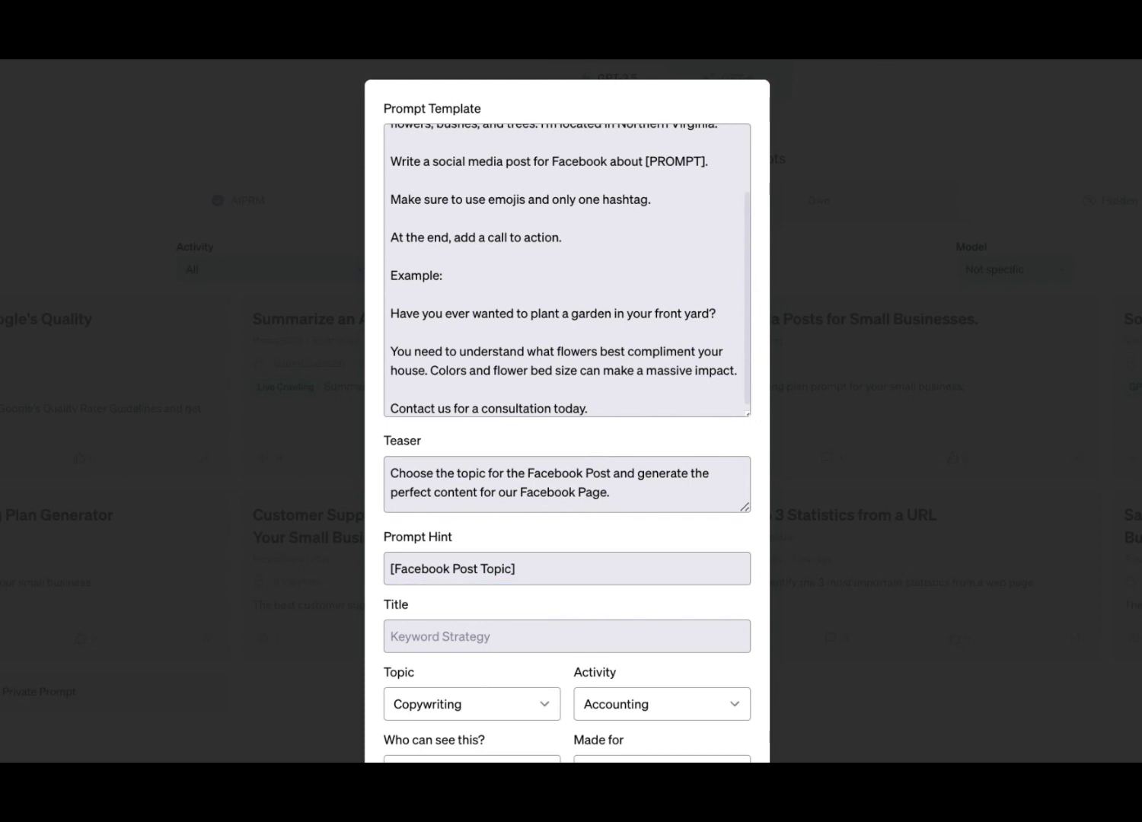
left_click(505, 636)
type("Write a Facebook Post for Hedge Your Bets")
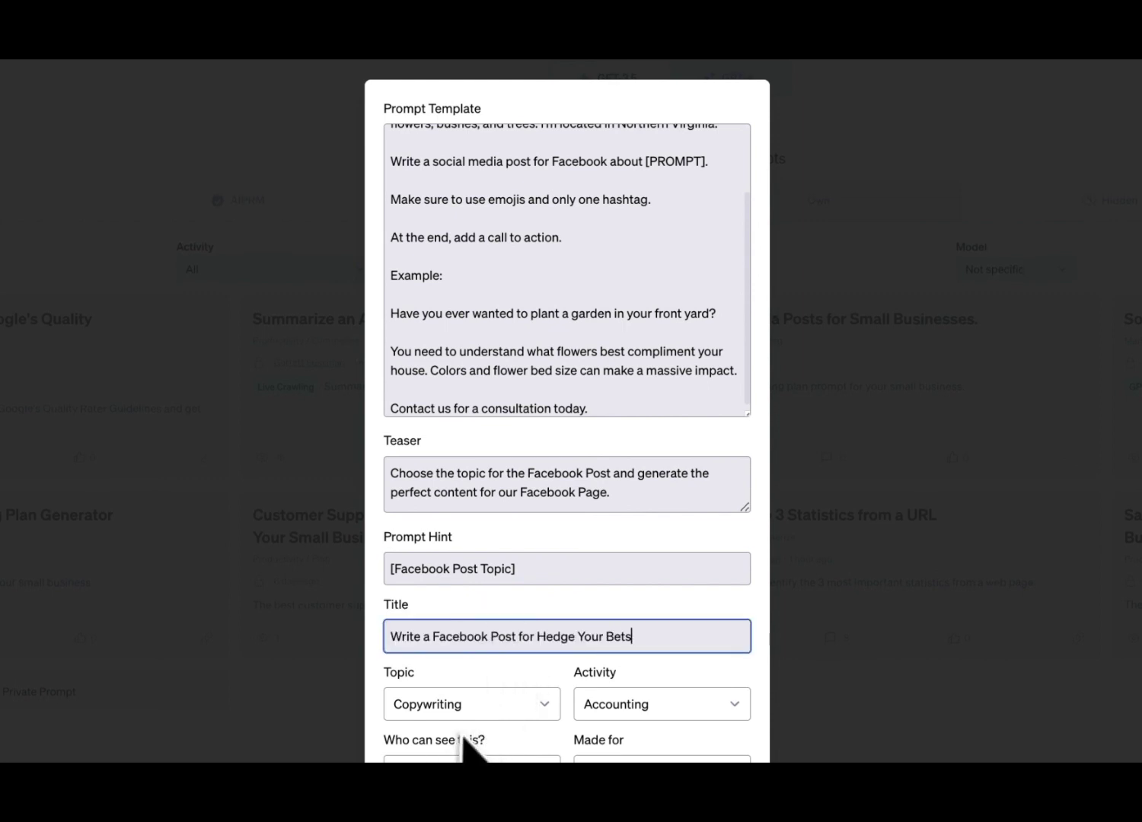
Step: Set Topic to Marketing, Activity to Writing, and visibility to Only me (Private)
left_click(465, 704)
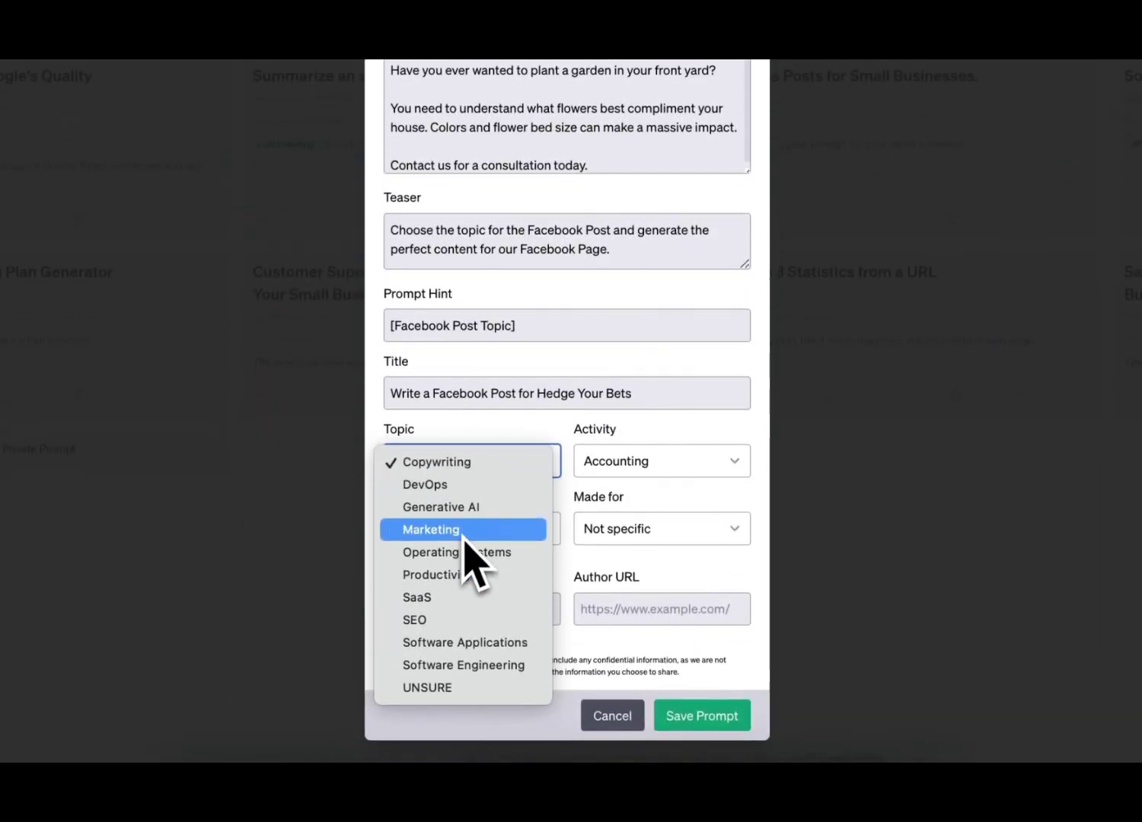
left_click(457, 533)
left_click(689, 466)
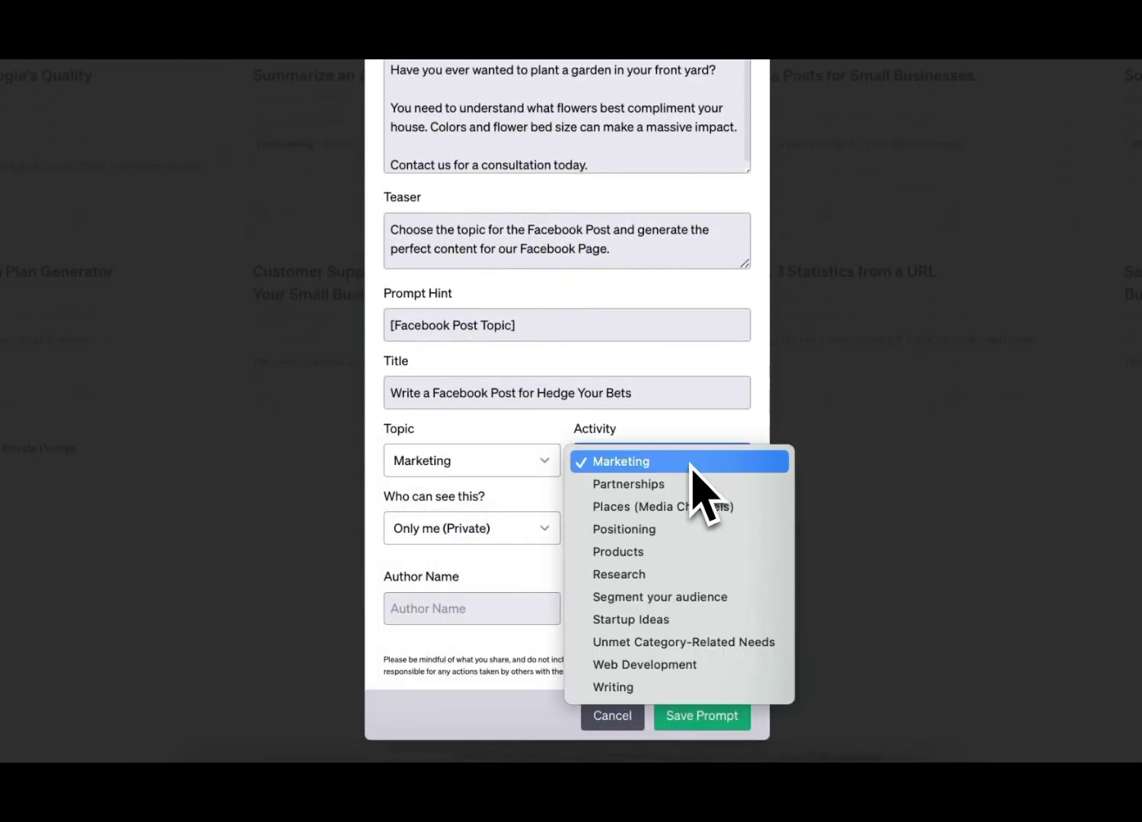
left_click(646, 689)
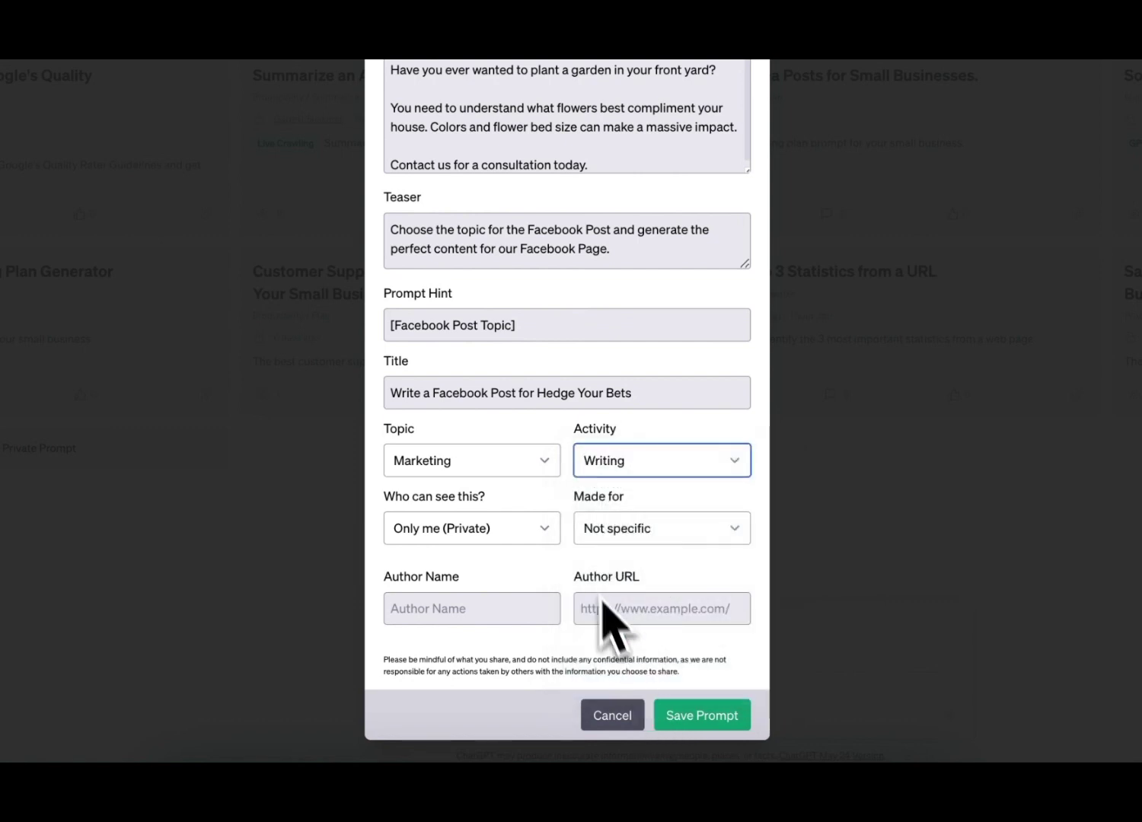
left_click(501, 531)
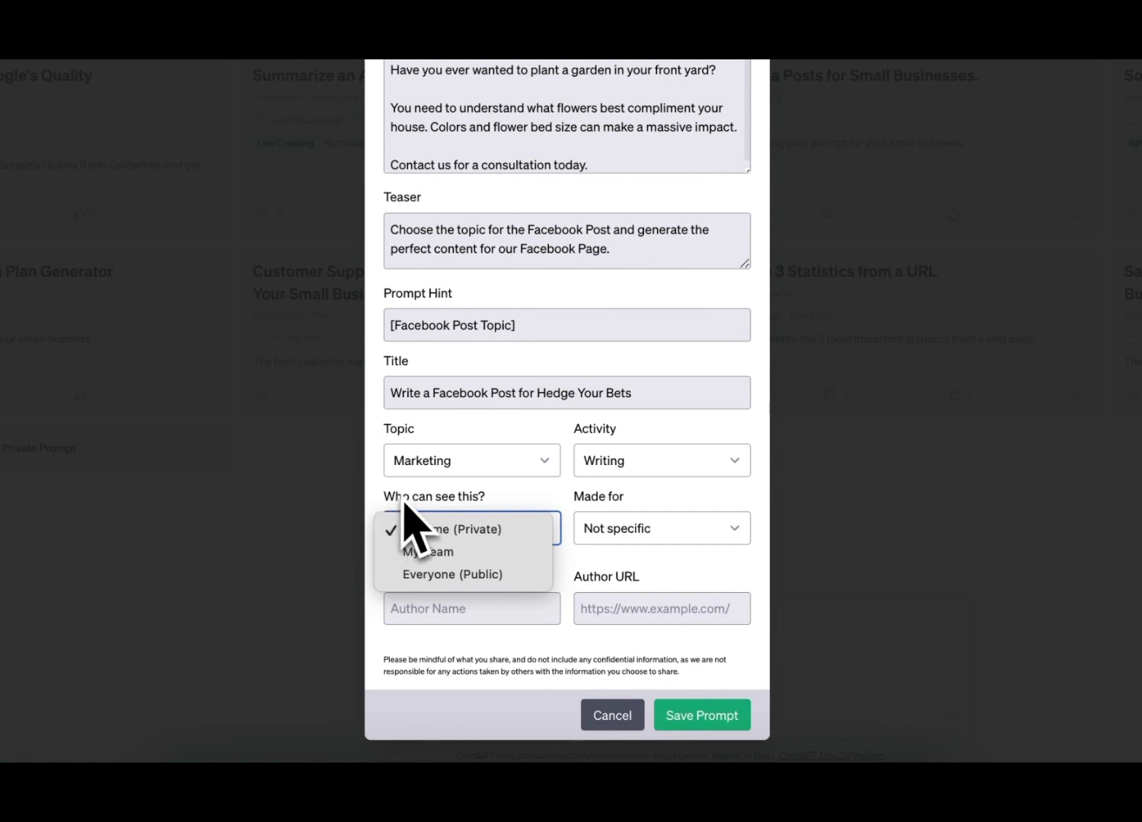
left_click(547, 510)
Step: Mark the prompt as made for GPT-3.5-turbo-0524 and GPT-4-0524
left_click(620, 535)
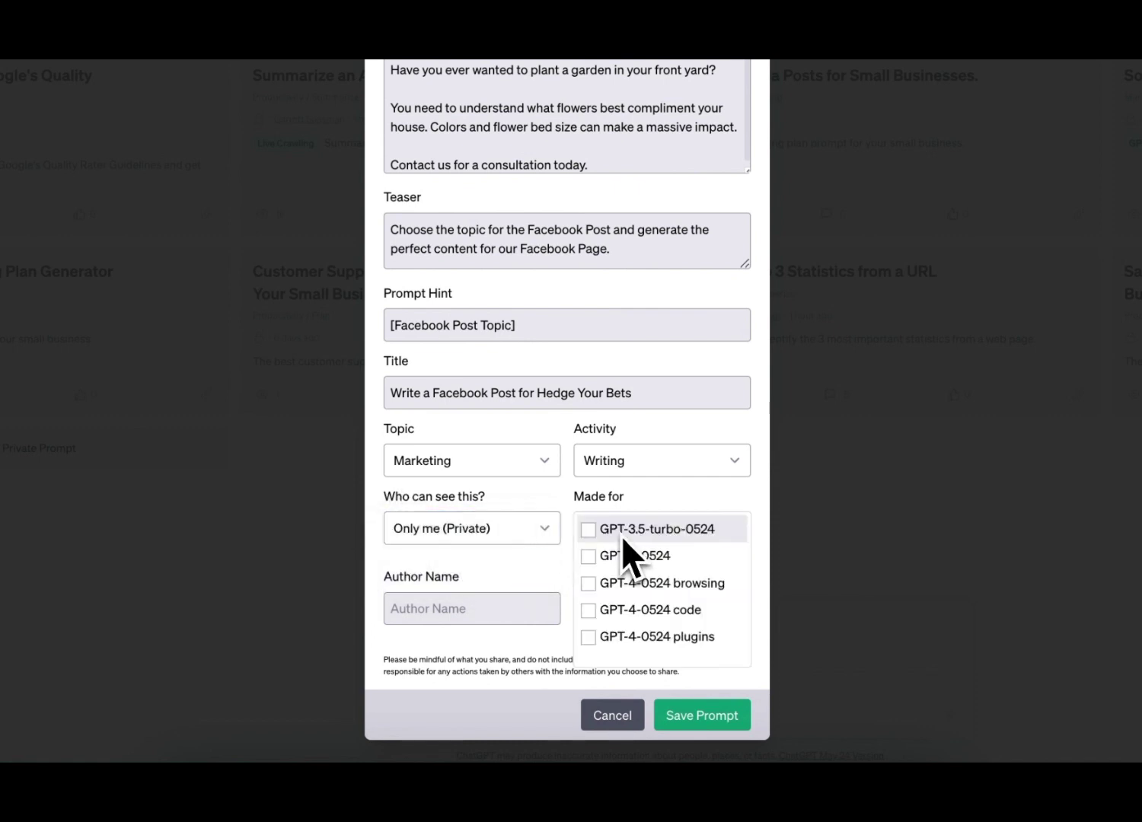
left_click(630, 538)
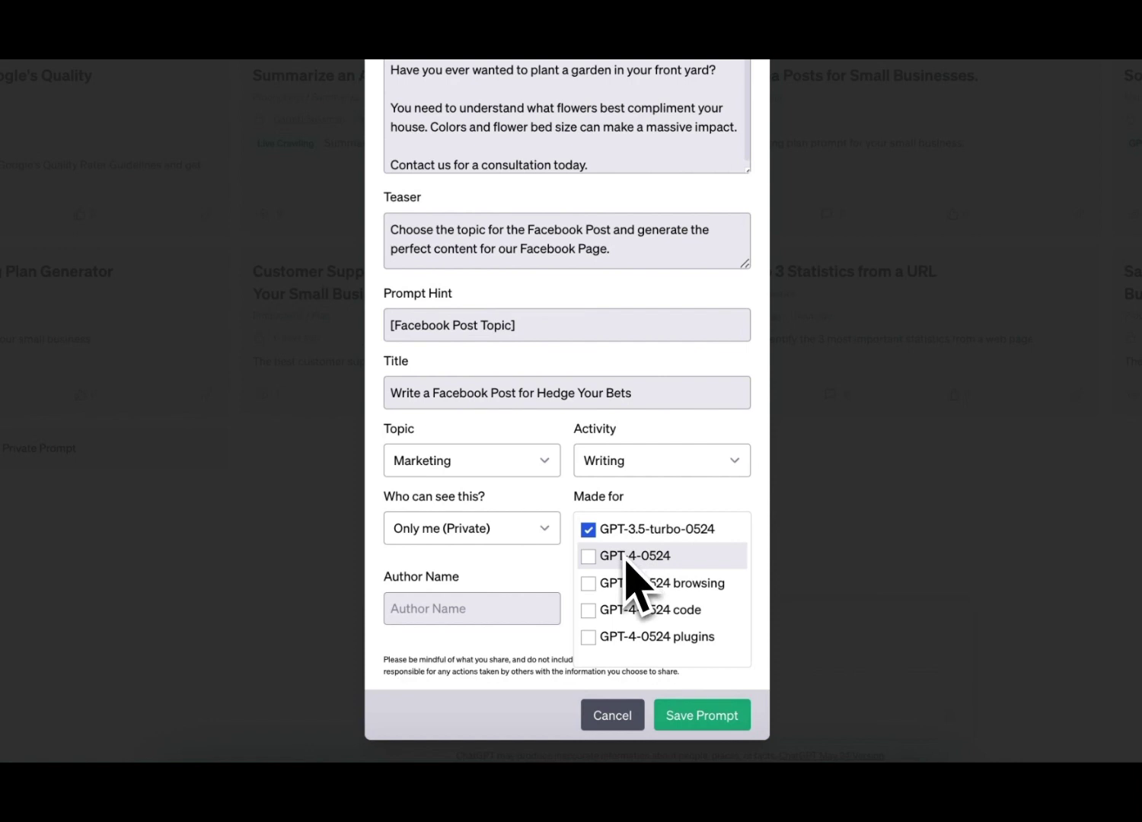
left_click(626, 559)
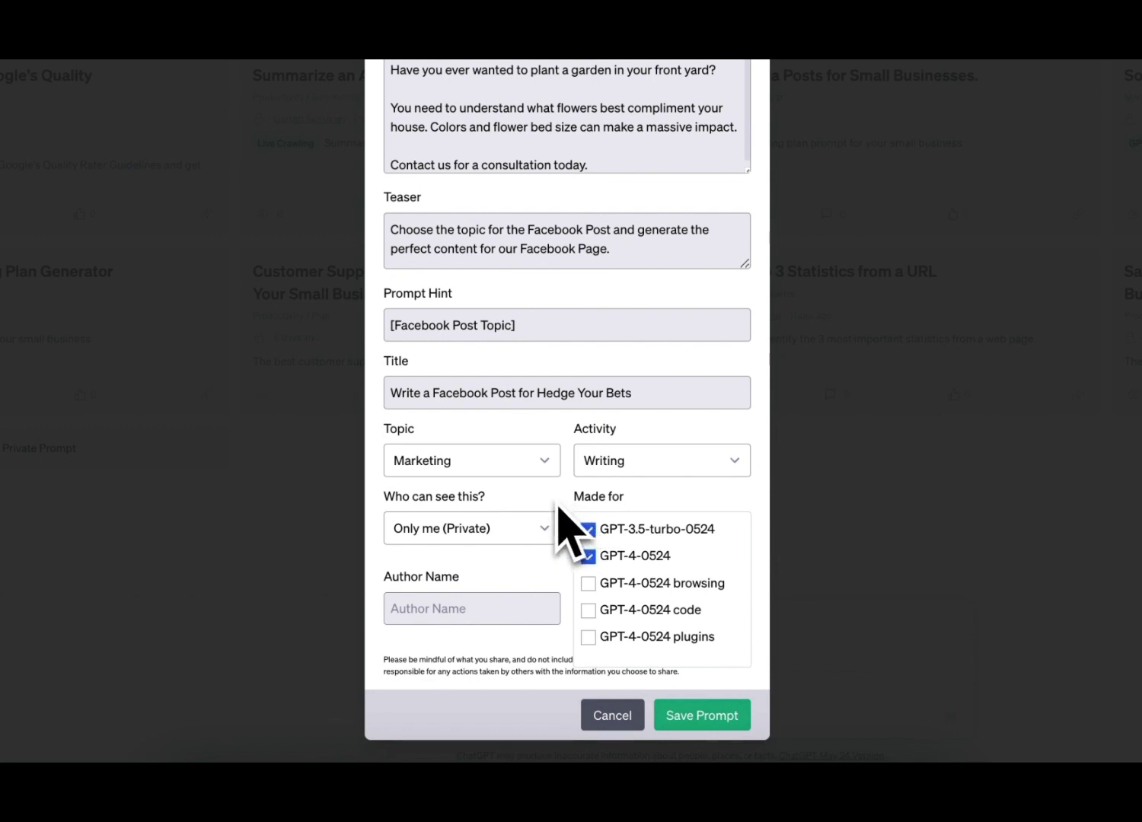
left_click(377, 533)
Step: Fill Author Name and Author URL from the autofill suggestions
left_click(408, 609)
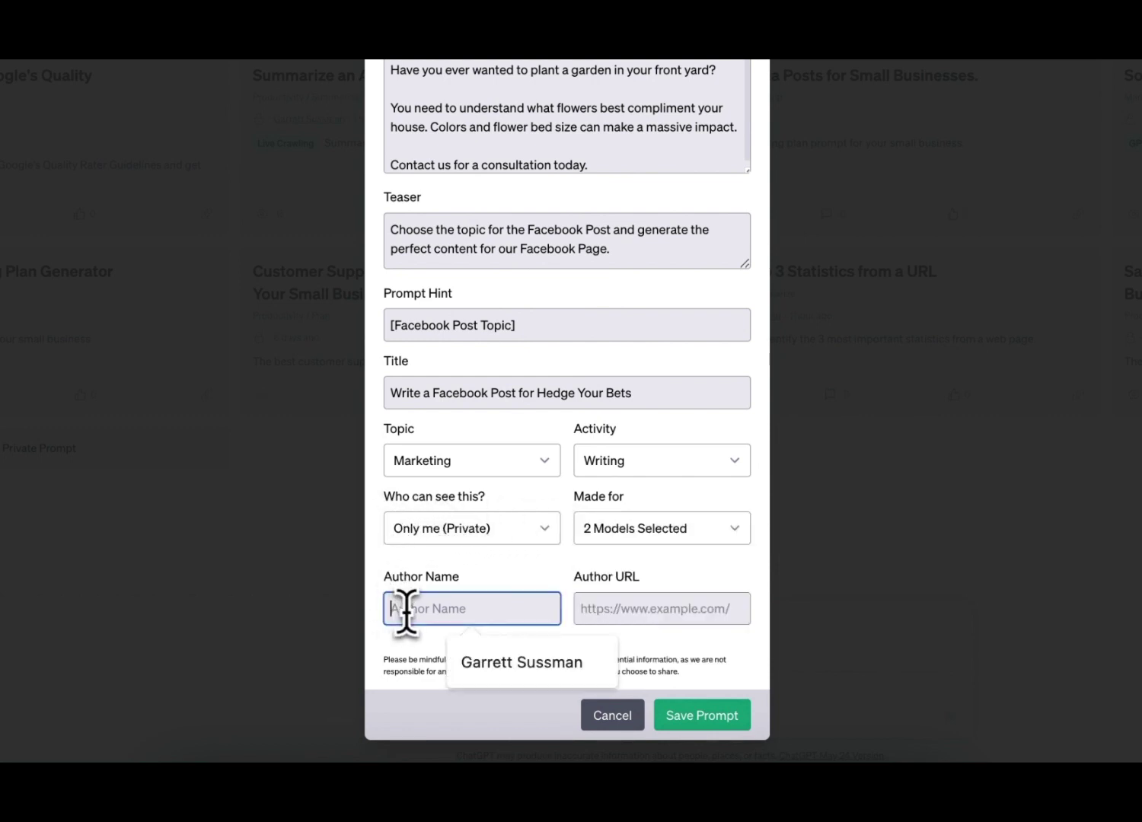
left_click(456, 653)
left_click(634, 609)
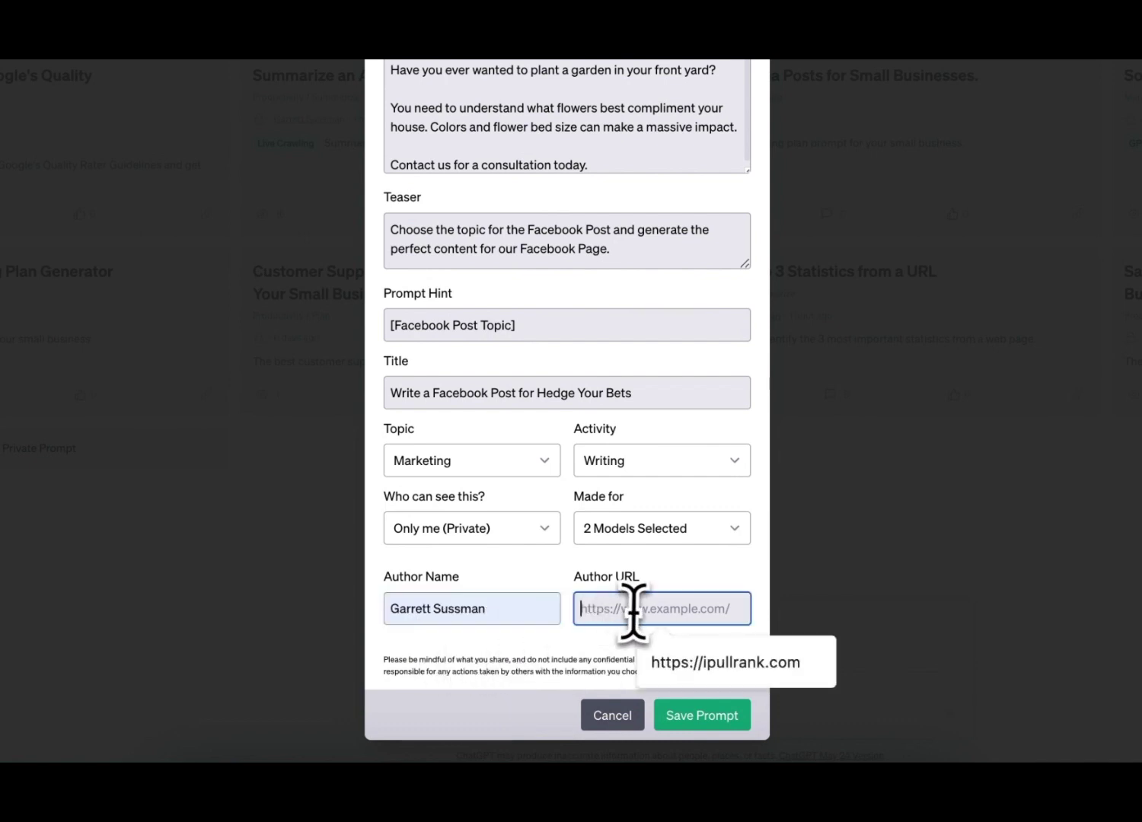
left_click(688, 660)
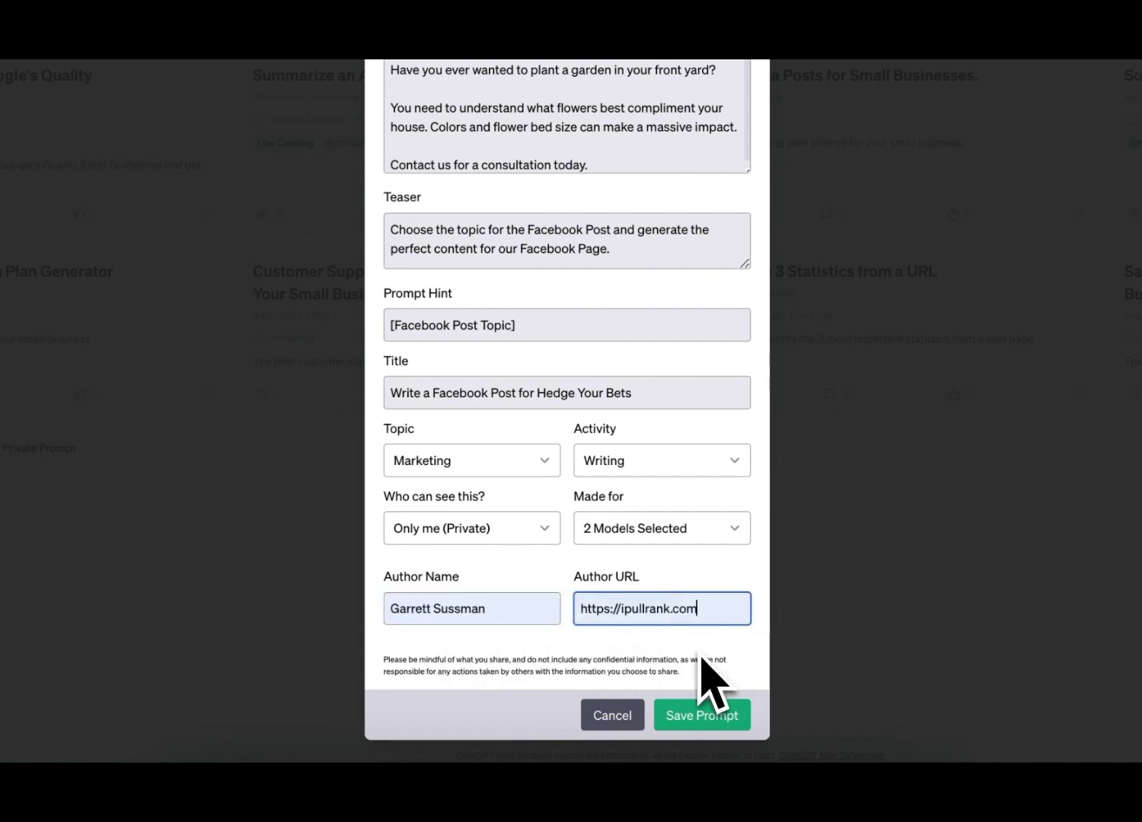
Step: Save the prompt and run it with the topic 'How to get the best front yard'
left_click(708, 722)
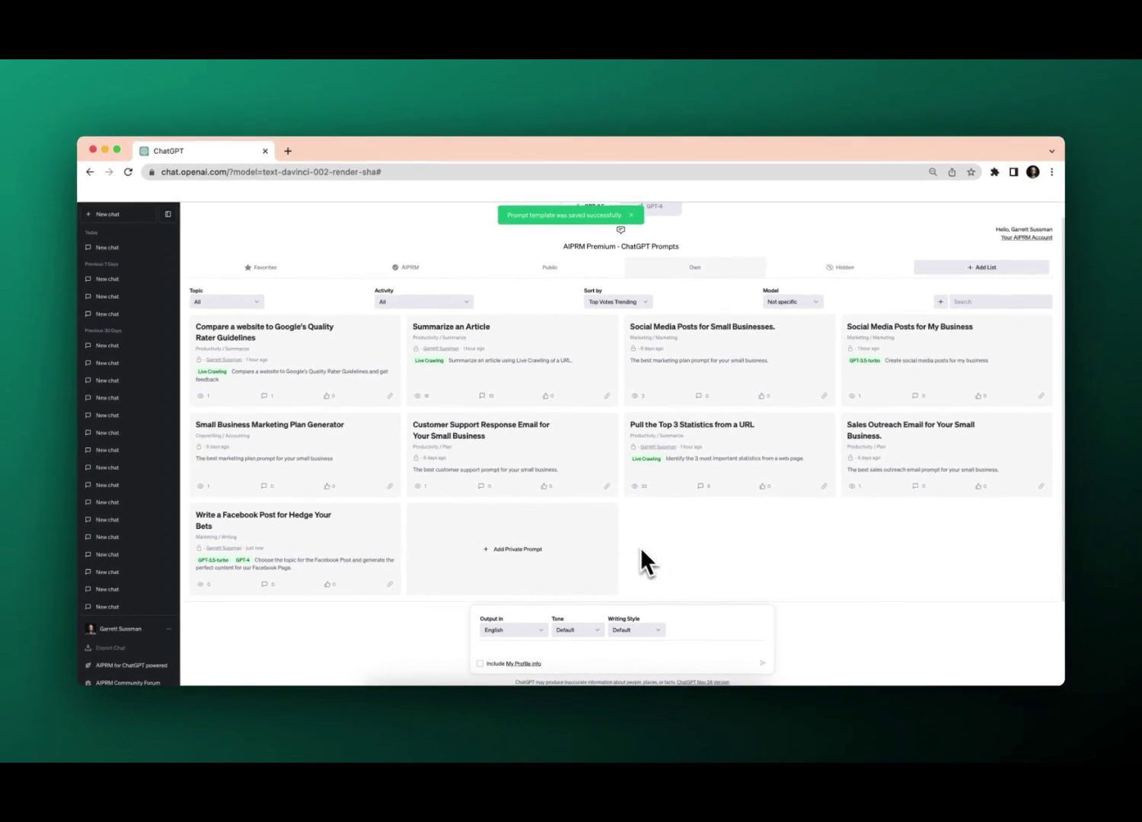
left_click(312, 542)
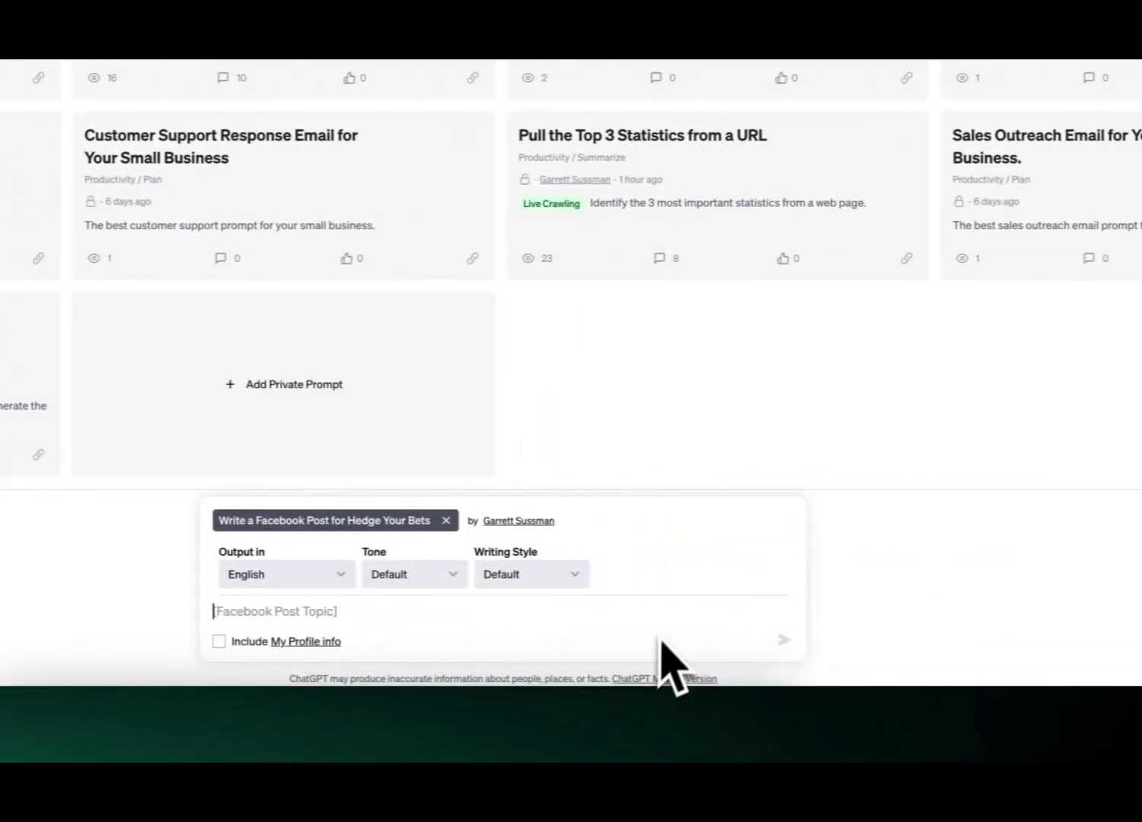
type("H")
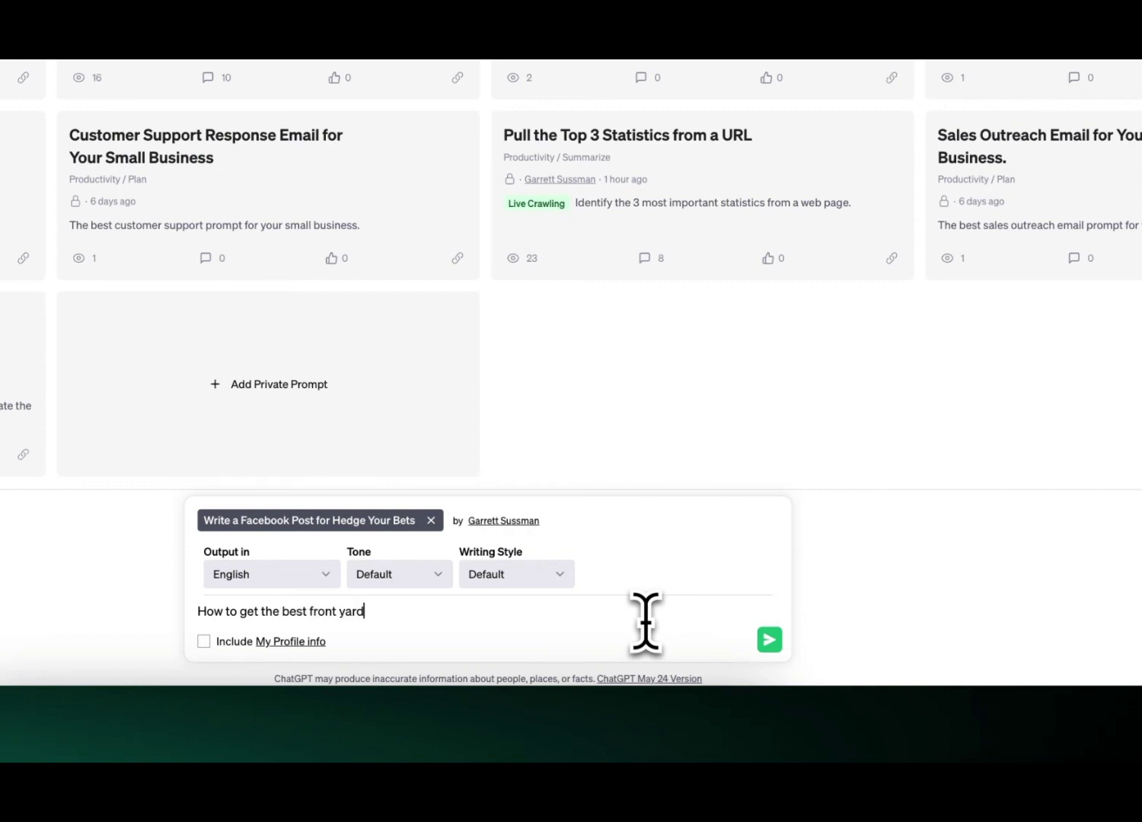
type("ow to get the best front yard")
key("Return")
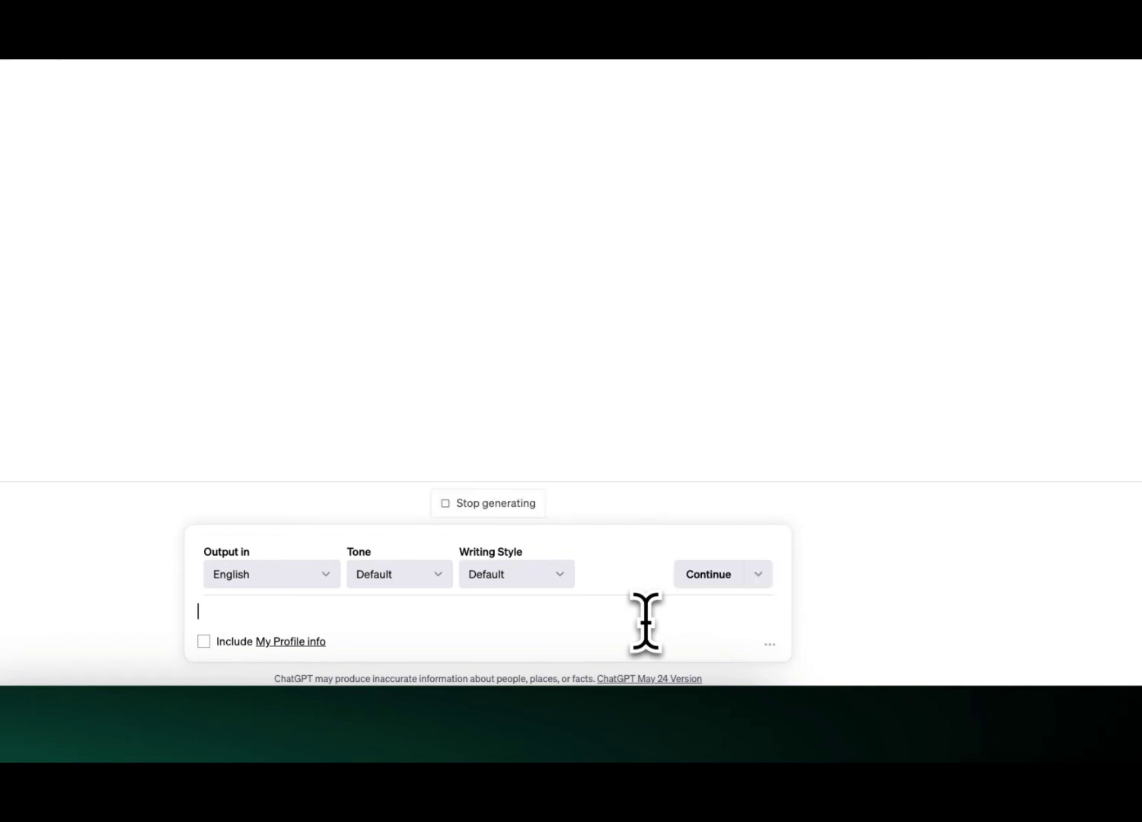